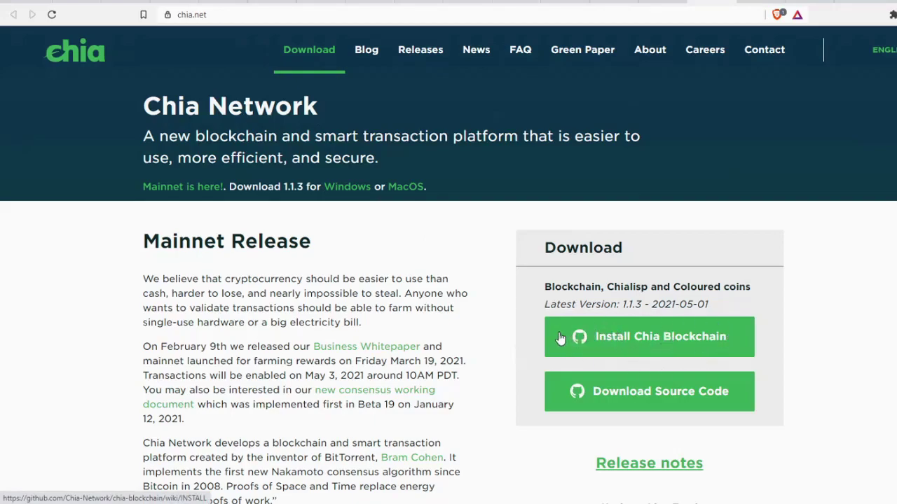
Open the Chia Blockchain install instructions on GitHub and go to the Windows section.
click(643, 343)
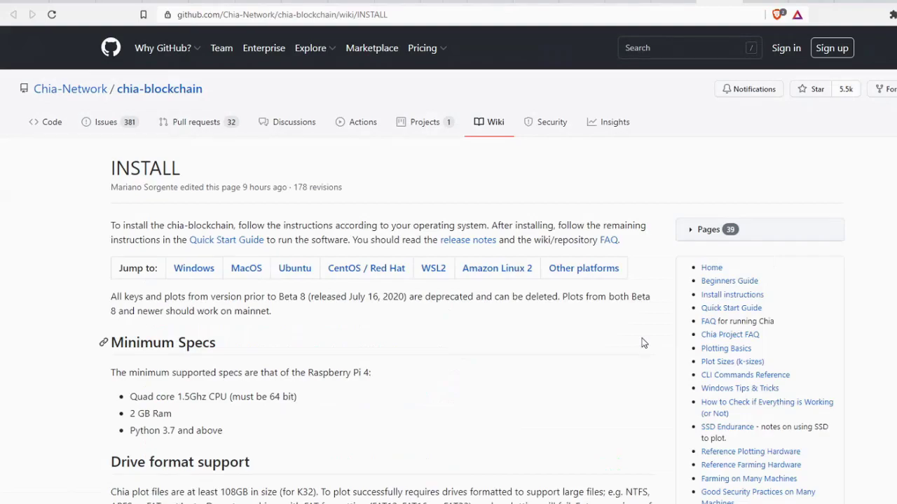
scroll(643, 343, down, 3)
scroll(636, 393, up, 3)
click(192, 269)
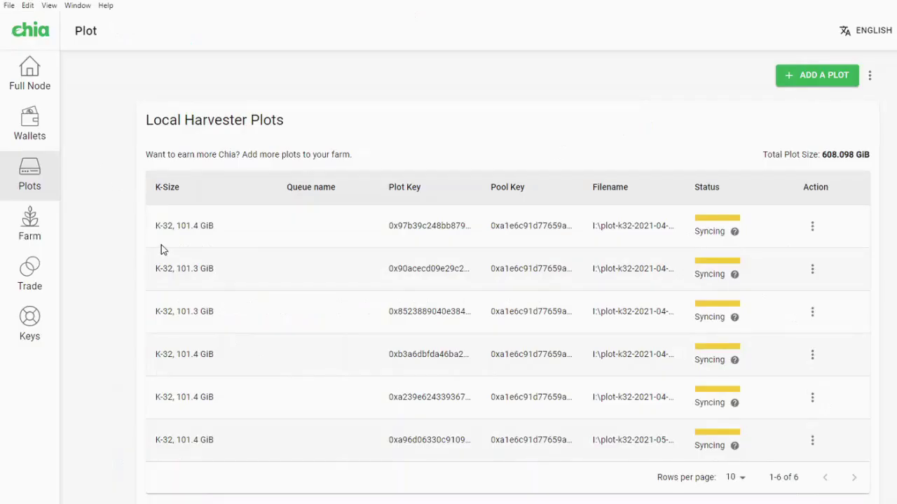
Switch to the Chia client and check the syncing status of the full node.
click(31, 74)
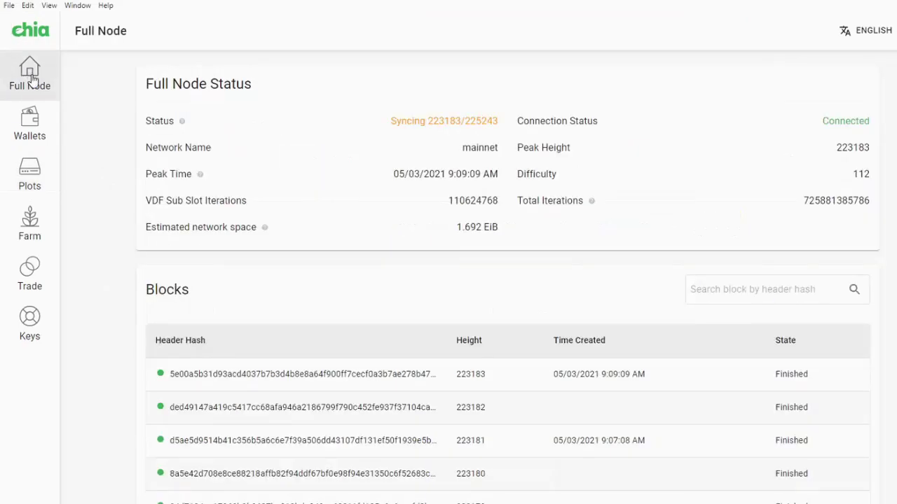
drag(428, 120, 488, 121)
click(440, 119)
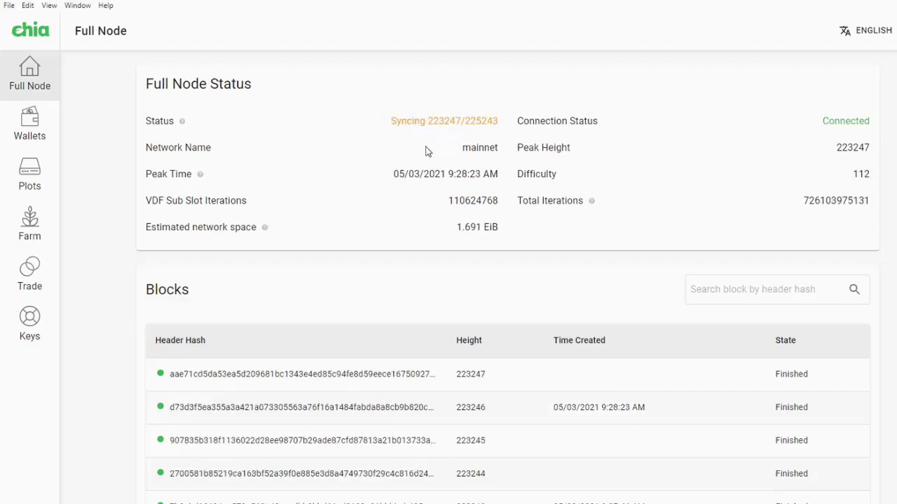
Look over the plots list and the farm overview, including the last attempted proof and latest block challenges.
click(24, 175)
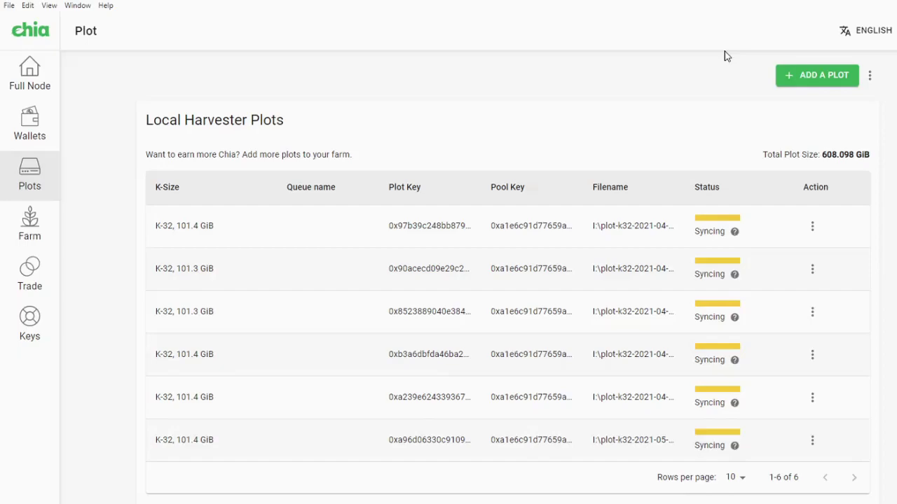
click(28, 225)
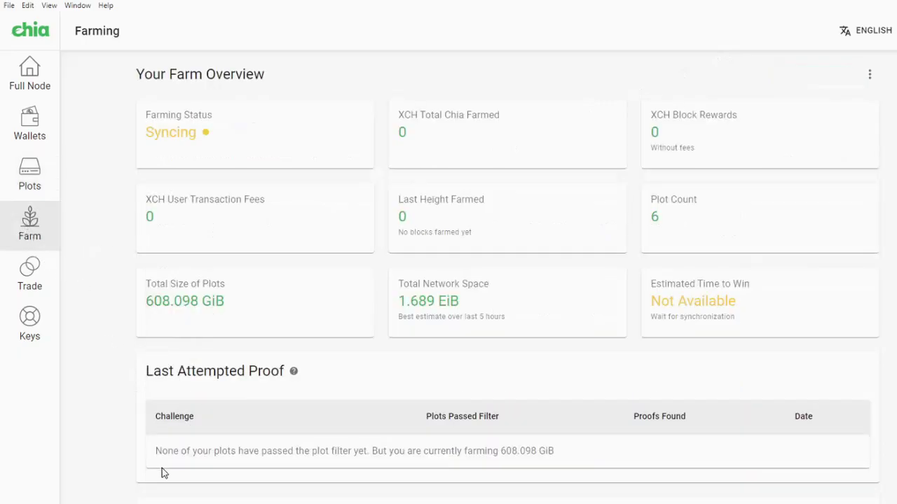
scroll(163, 475, down, 3)
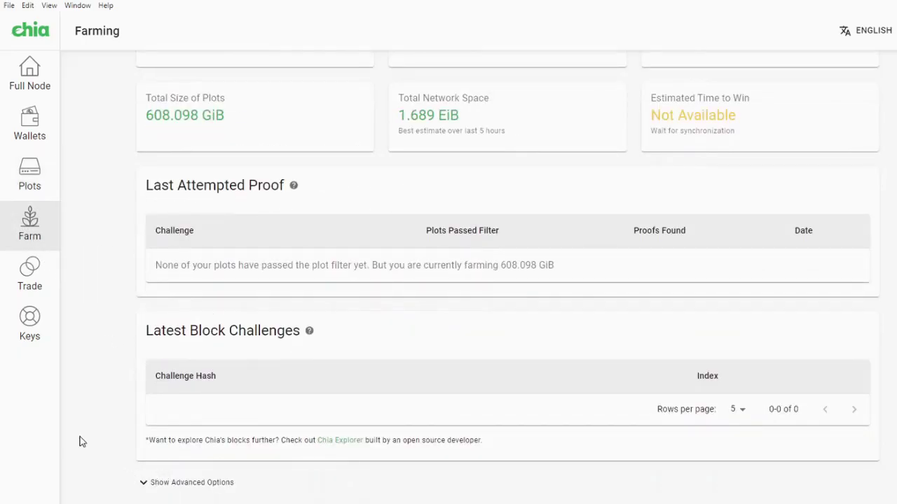
scroll(80, 442, up, 3)
Examine the size of the individual plots and the total plot size in the local harvester plots list.
click(29, 175)
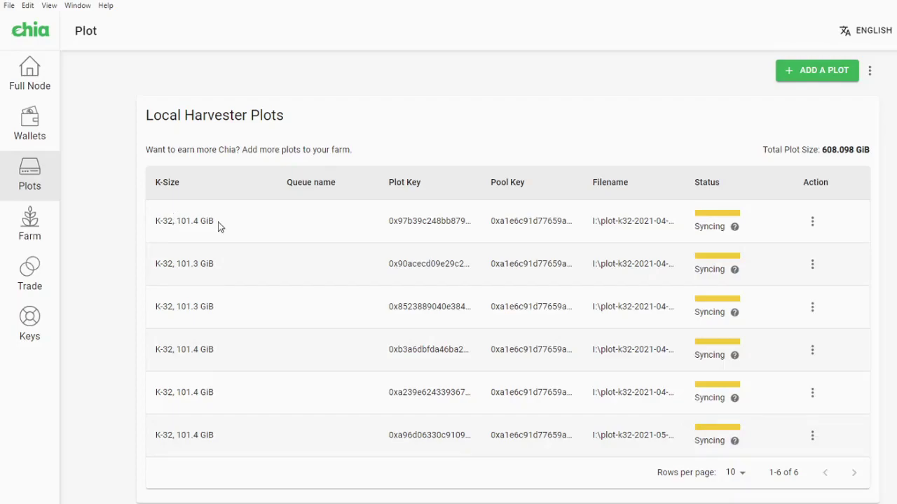
drag(213, 220, 168, 221)
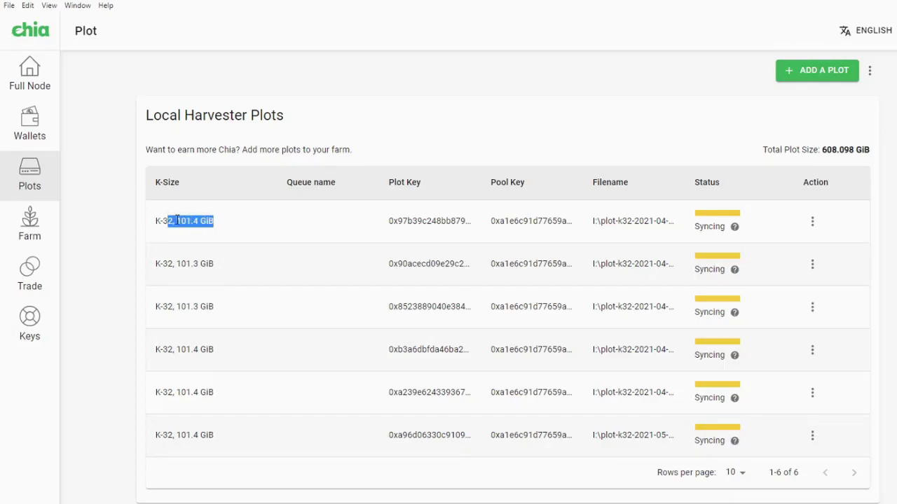
click(179, 220)
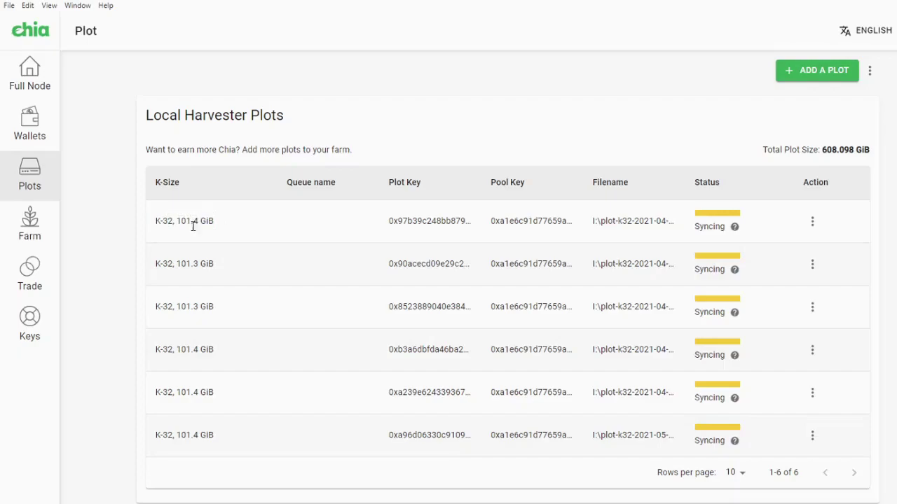
scroll(178, 249, up, 1)
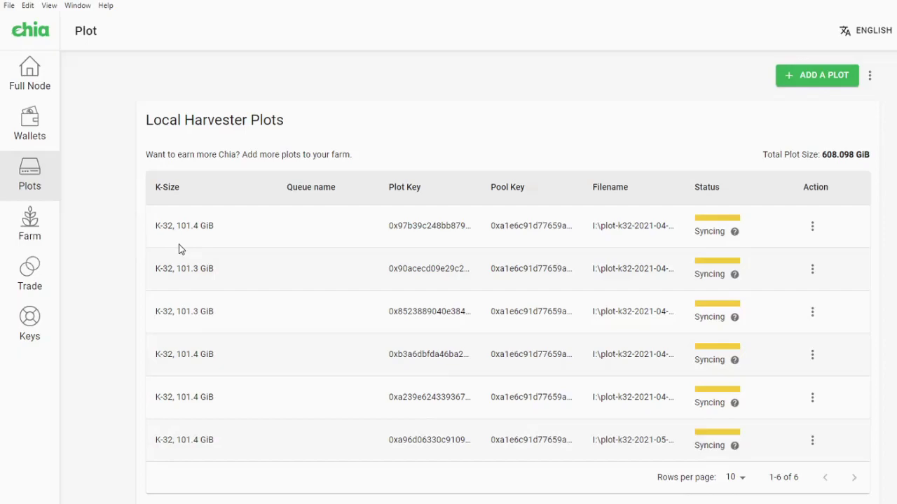
drag(823, 154, 851, 154)
click(834, 156)
Start adding a plot and set the plot count to 29.
click(809, 86)
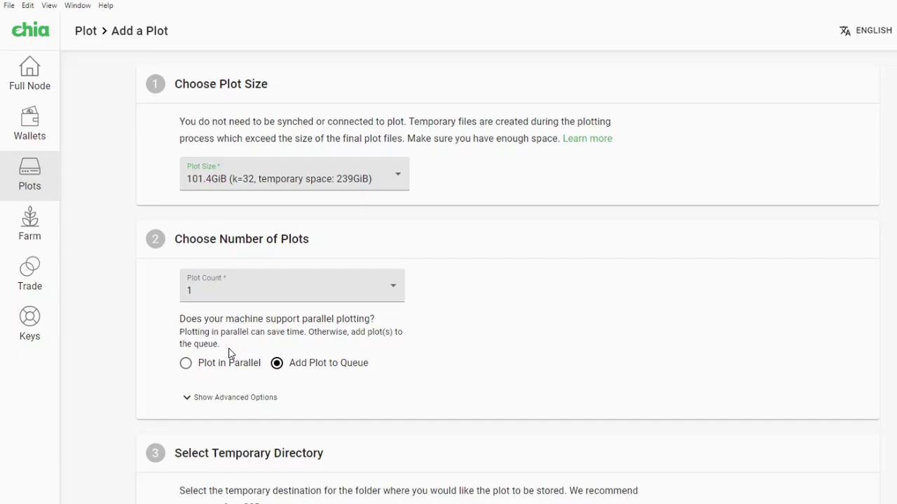
scroll(256, 259, down, 2)
scroll(257, 260, up, 2)
scroll(306, 319, down, 1)
click(270, 229)
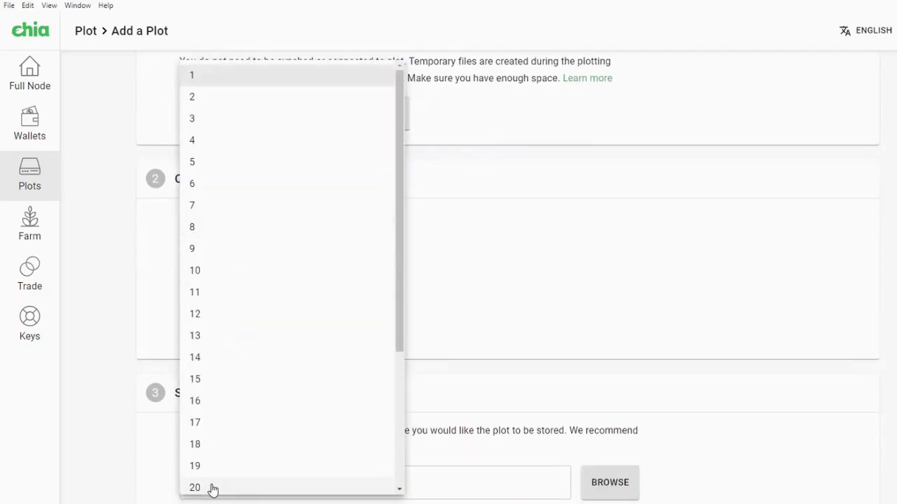
scroll(214, 489, down, 3)
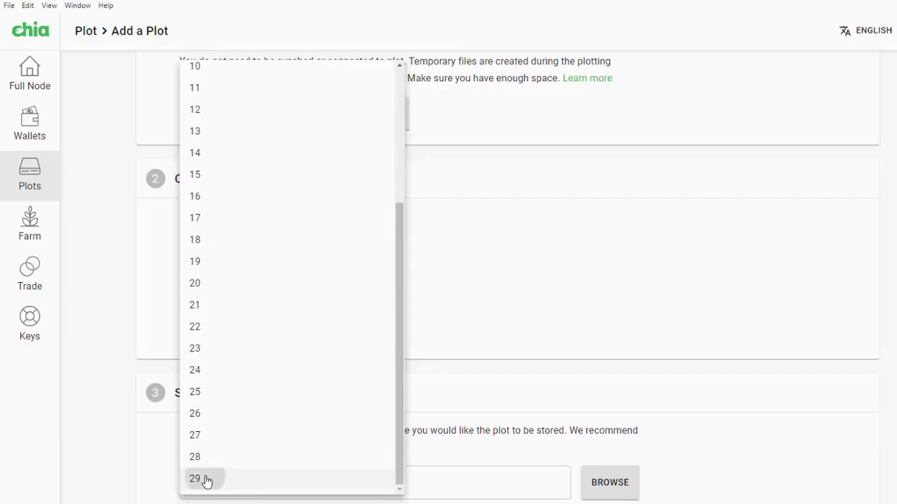
click(207, 480)
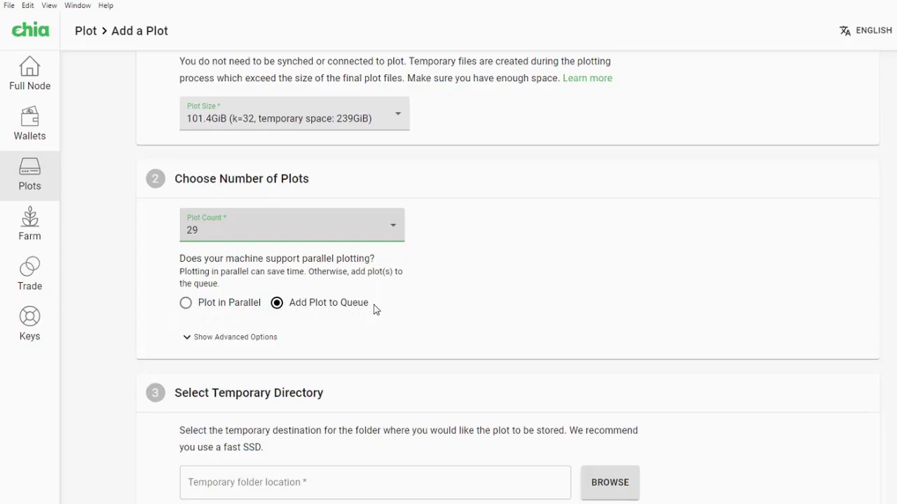
Read the recommendation for the temporary directory in the new plot form.
scroll(375, 308, down, 3)
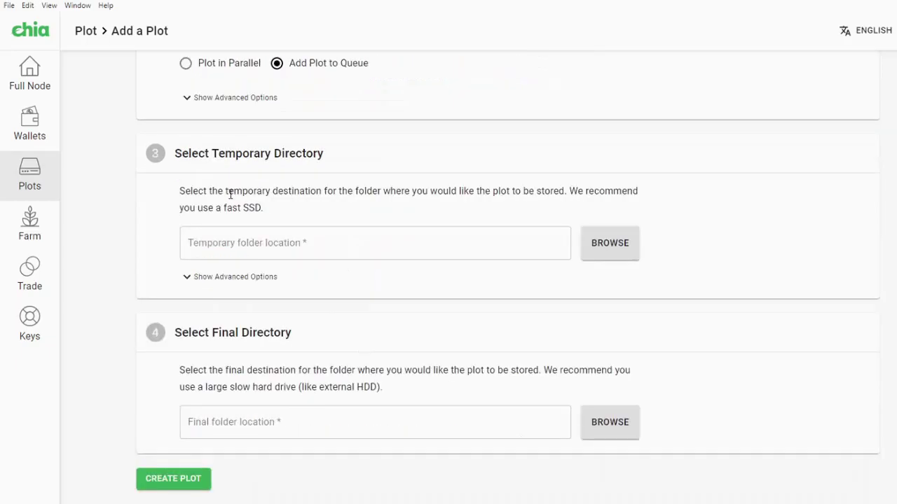
drag(208, 207, 339, 210)
click(339, 211)
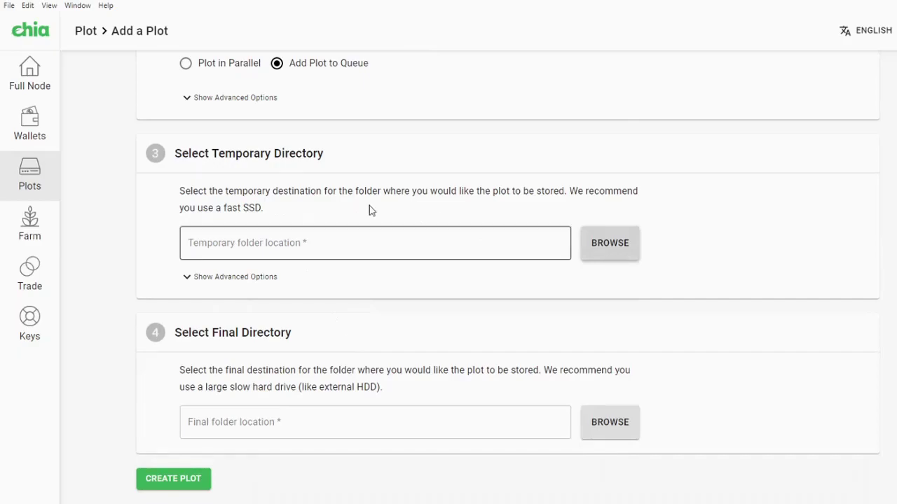
drag(242, 208, 266, 212)
click(287, 208)
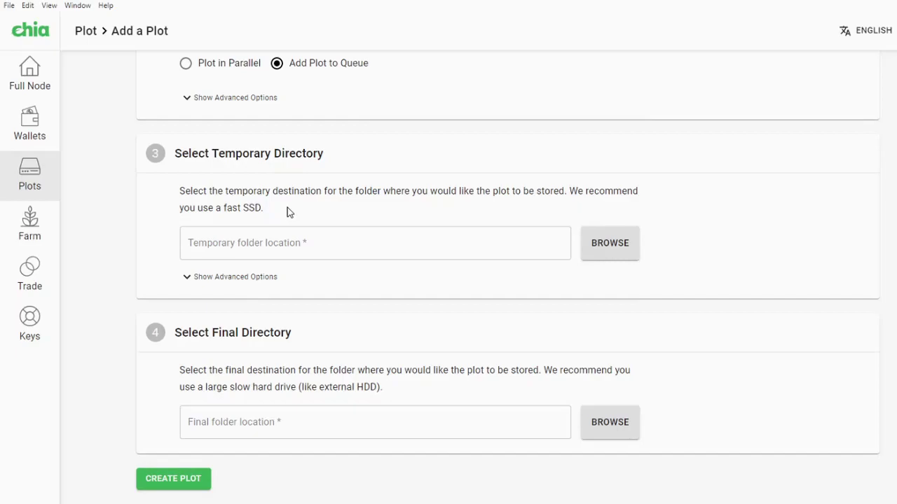
Review the available plot sizes, keep 101.4GiB (k=32, temporary space: 239GiB), and leave the new plot form.
scroll(320, 245, up, 4)
click(216, 176)
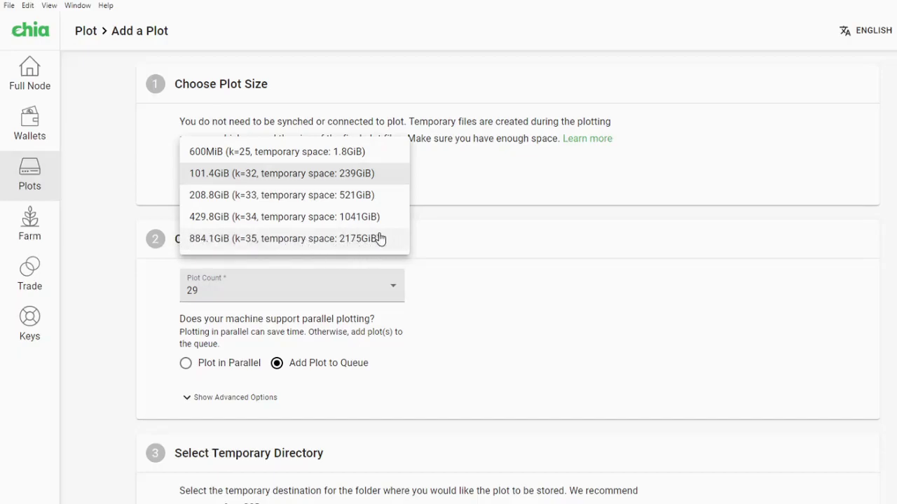
click(197, 179)
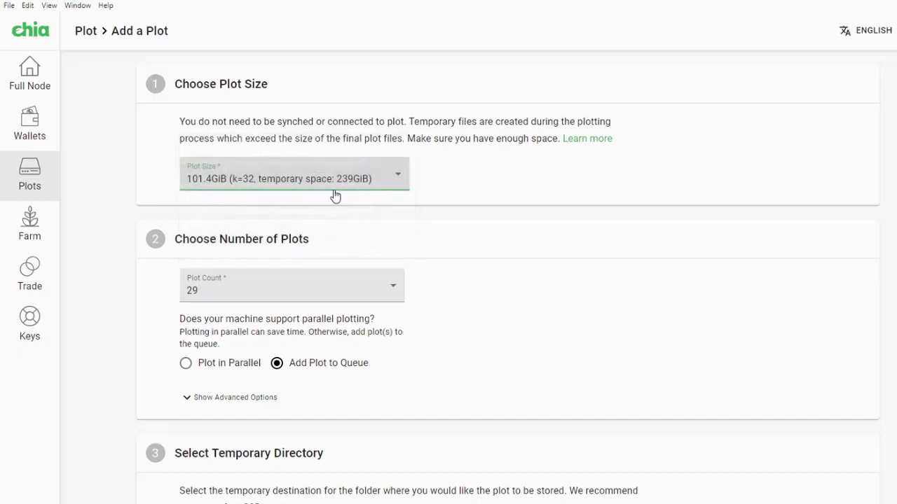
scroll(448, 294, down, 3)
scroll(457, 301, down, 1)
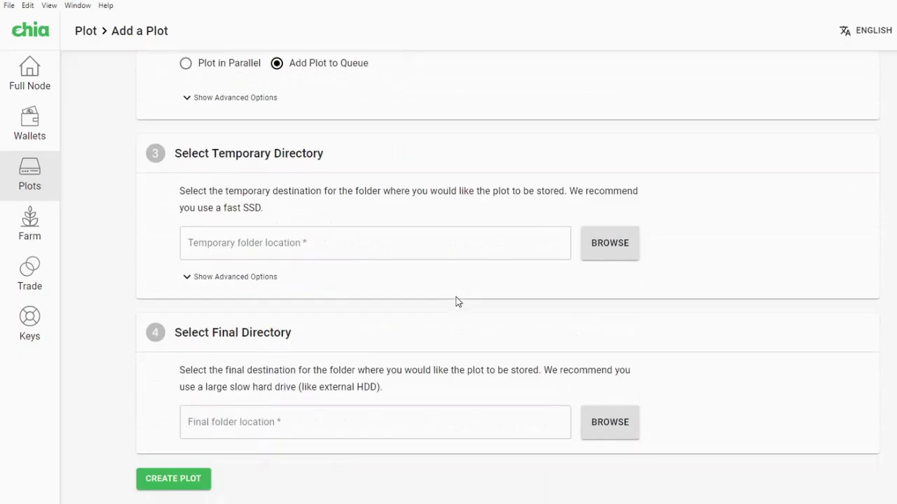
scroll(456, 301, up, 4)
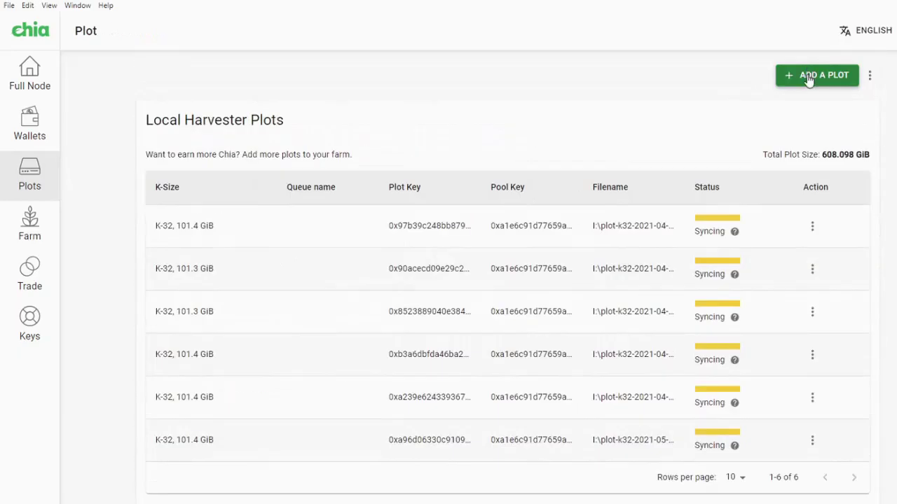
Start adding a new plot, check the drive recommendations, and set the temporary folder location to I:\plot.
click(809, 80)
scroll(355, 262, down, 3)
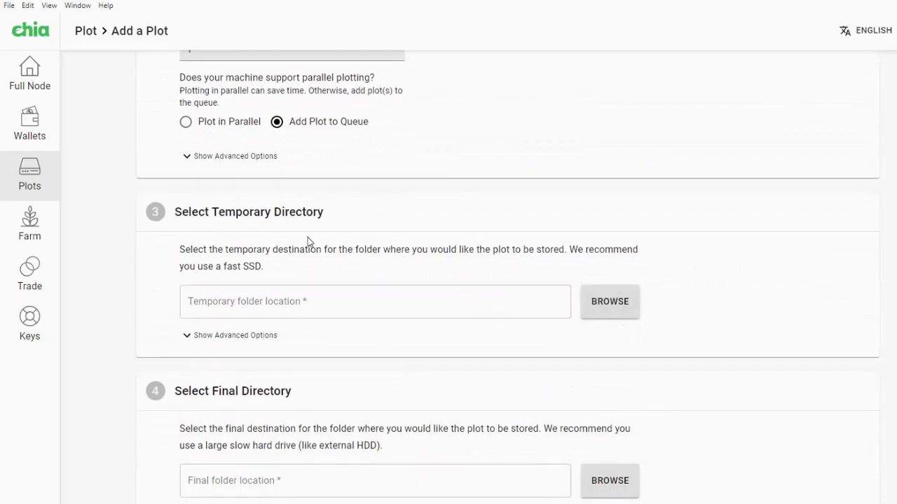
drag(242, 265, 289, 267)
scroll(284, 343, down, 1)
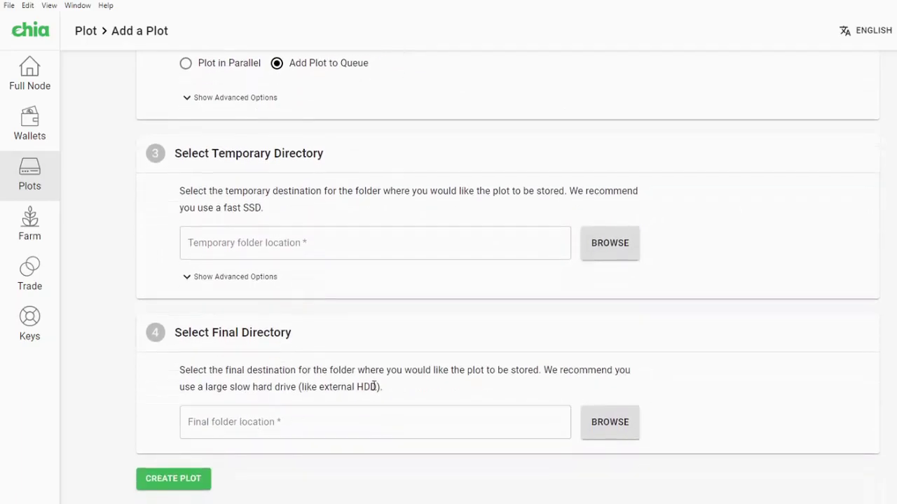
drag(350, 387, 409, 386)
click(409, 387)
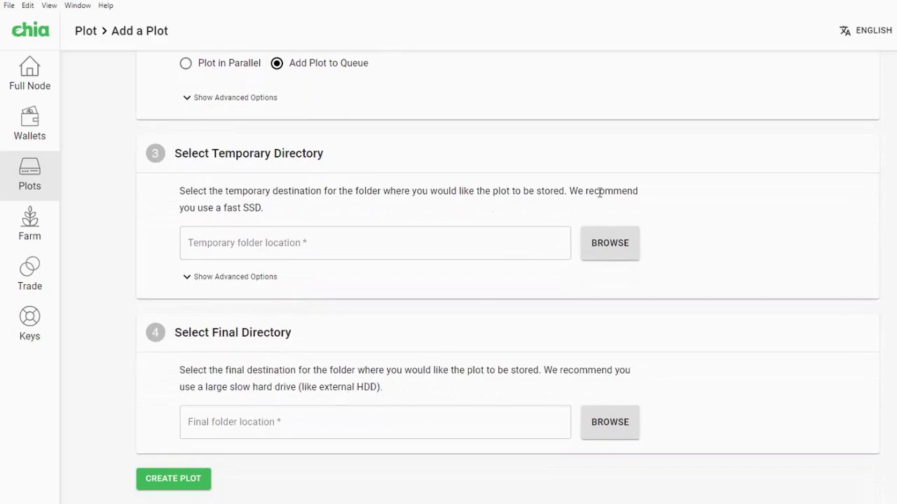
click(601, 251)
click(709, 261)
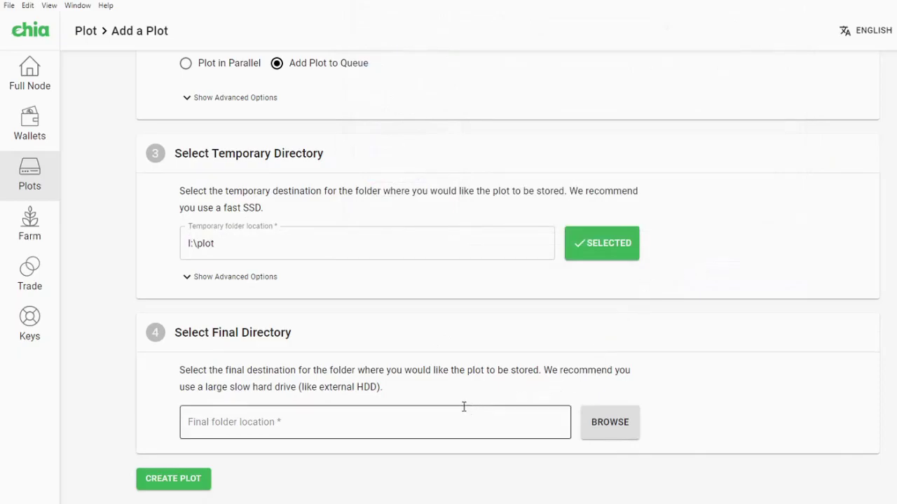
Set the final folder location to I:\plot and create the plot.
drag(299, 387, 360, 381)
click(361, 384)
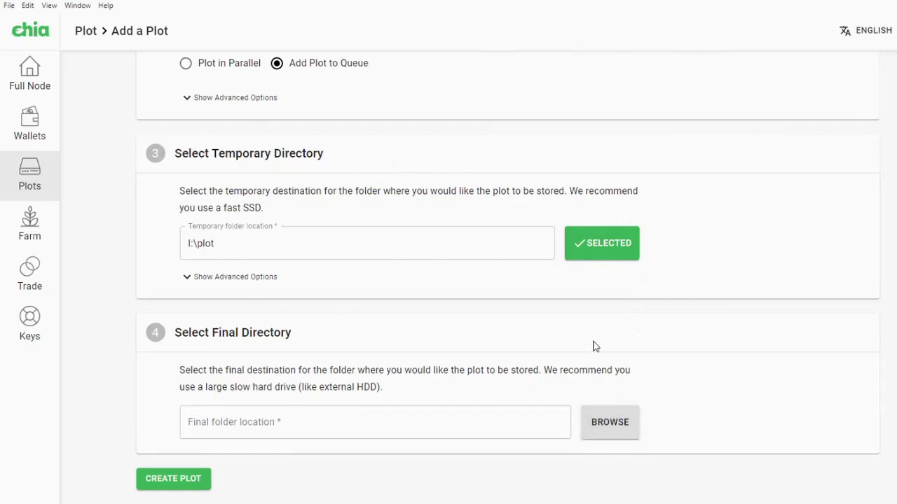
click(617, 424)
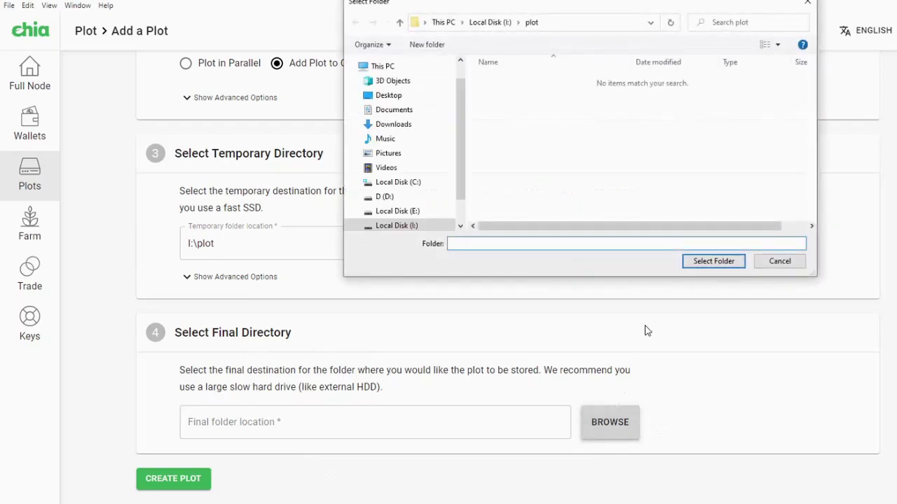
click(713, 261)
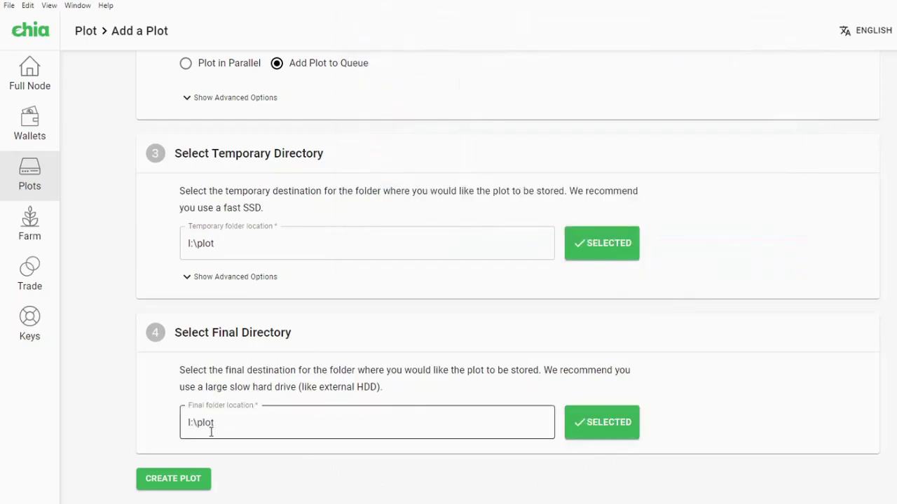
click(160, 482)
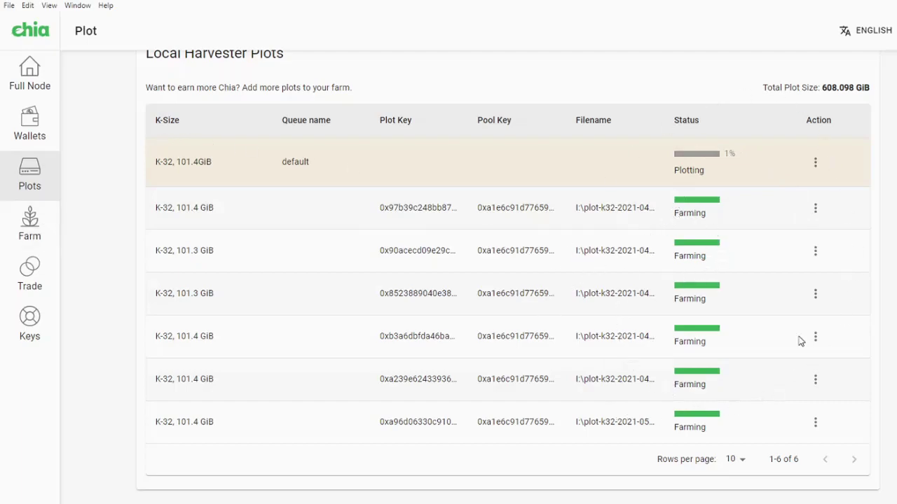
Check the total network space, total size of plots and estimated time to win in the farm overview.
click(26, 219)
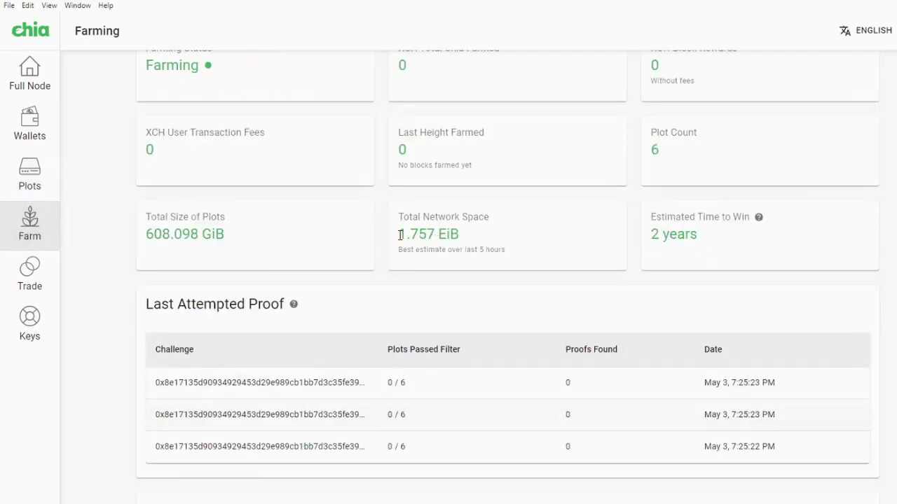
drag(399, 235, 440, 237)
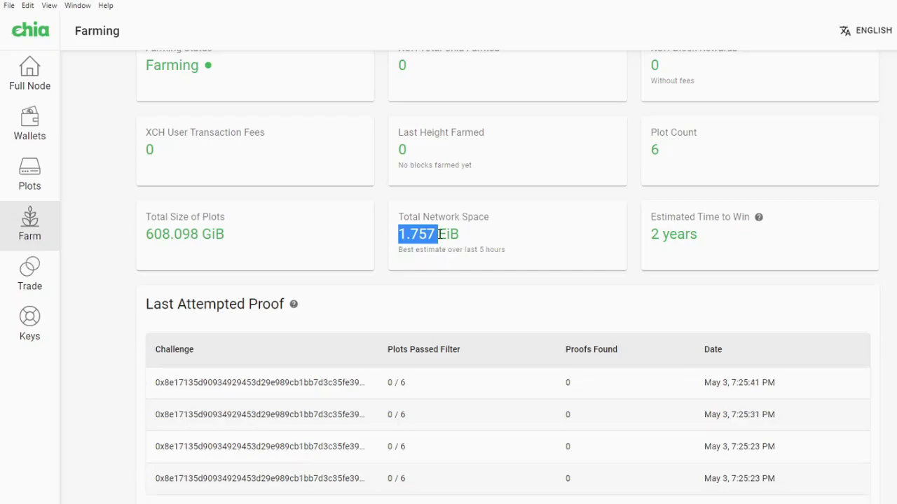
drag(147, 234, 201, 233)
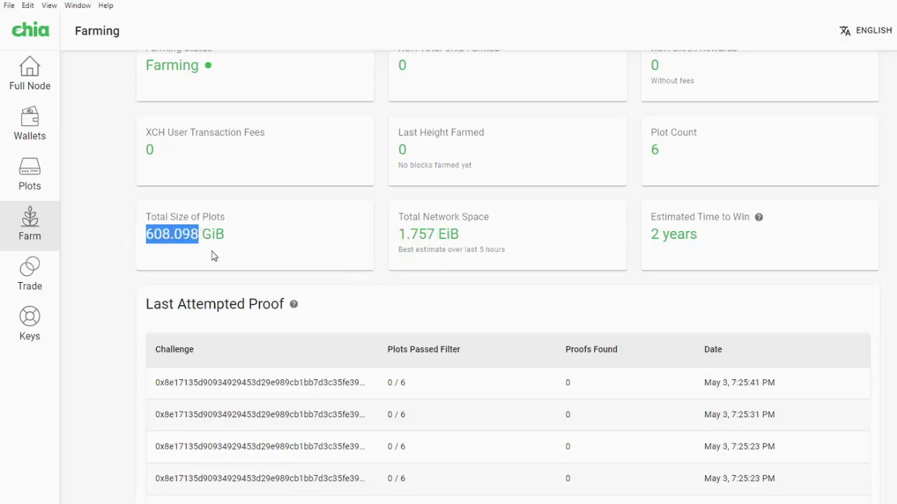
click(654, 234)
drag(654, 234, 699, 234)
scroll(620, 273, up, 1)
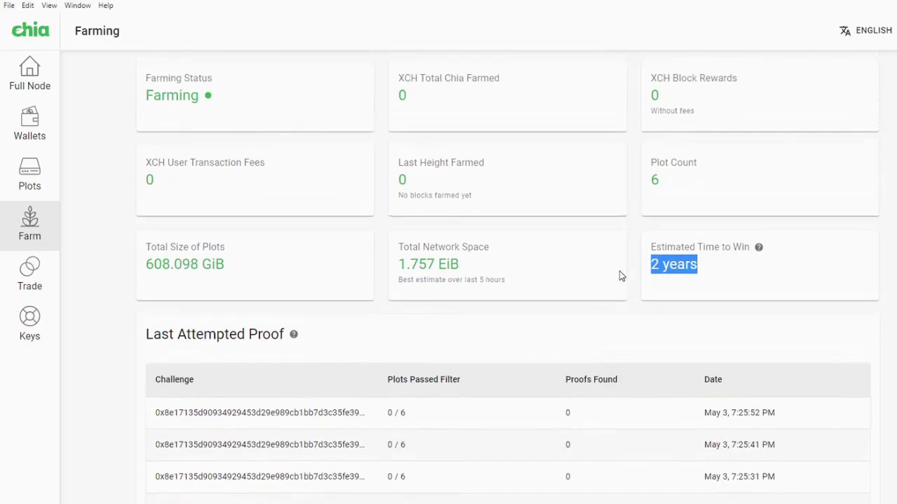